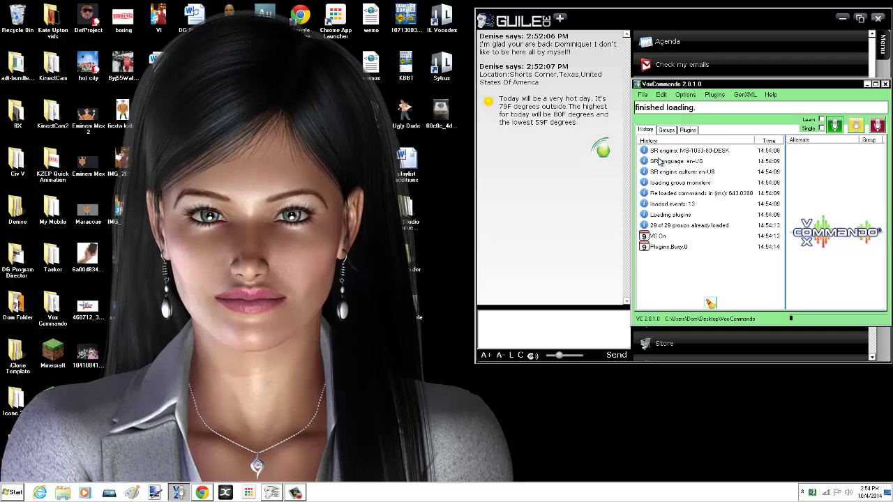
Step: Put VoxCommando's microphone into Off/standby mode after Denise reports today's weather
click(876, 125)
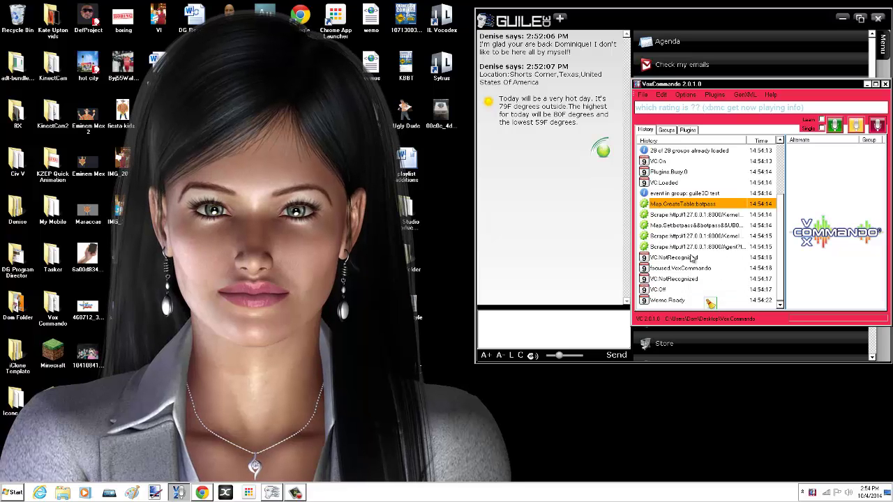
Step: Turn VoxCommando's microphone back on so Denise hears voice commands again
click(835, 127)
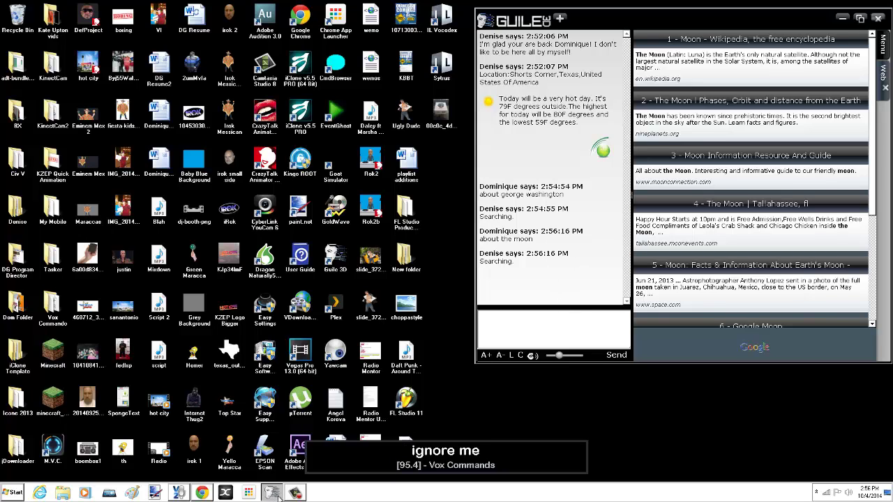
Step: Turn VoxCommando's mic off, move it below the moon results, and list AudioEndpoint, RoboB, TTS and other plugins
click(183, 494)
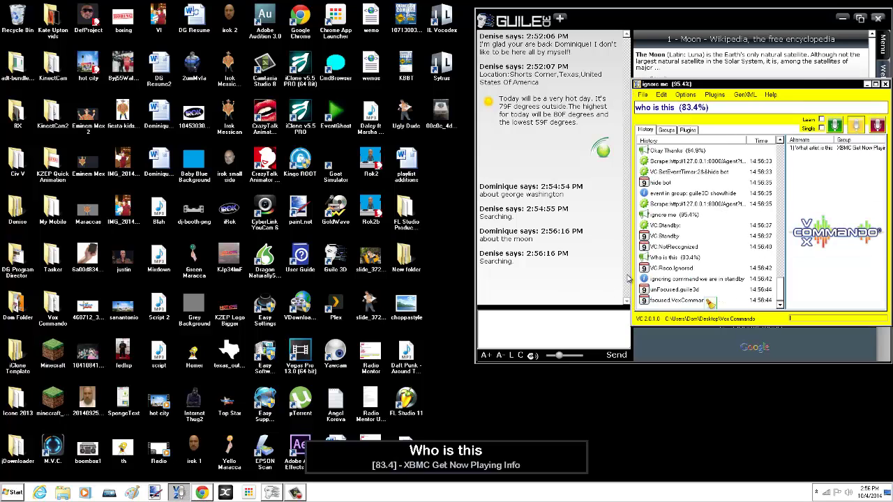
click(878, 126)
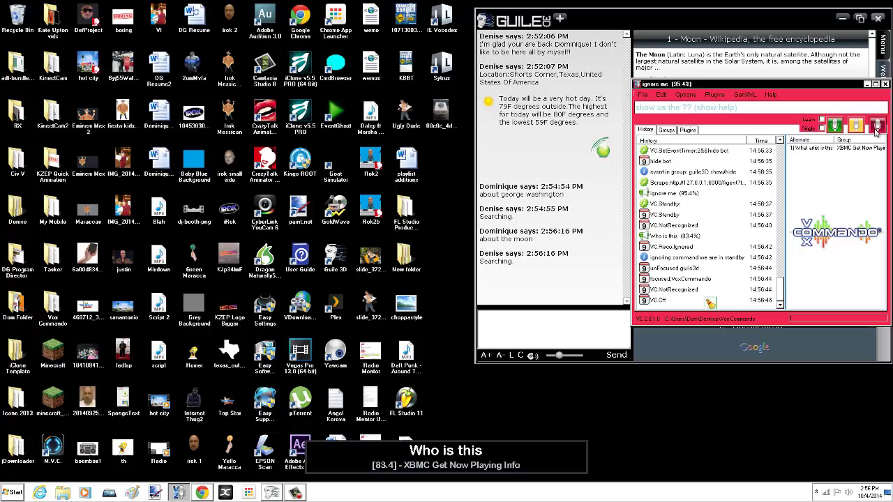
drag(791, 90, 793, 246)
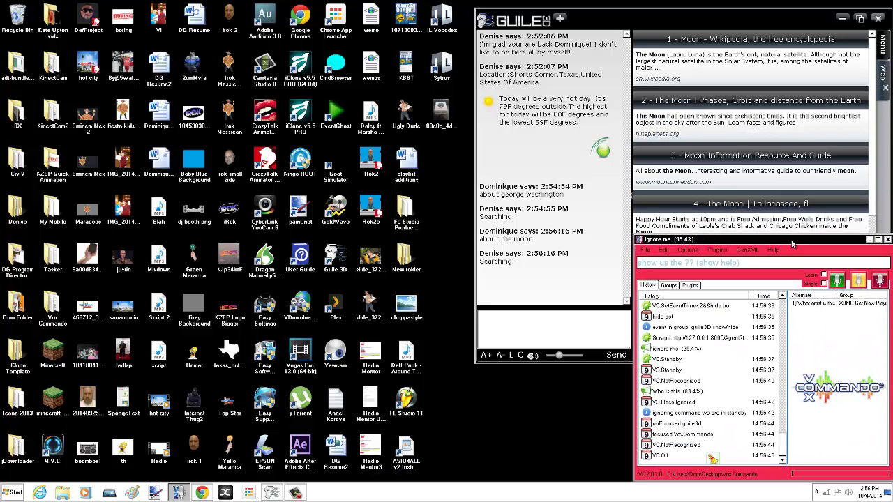
click(691, 286)
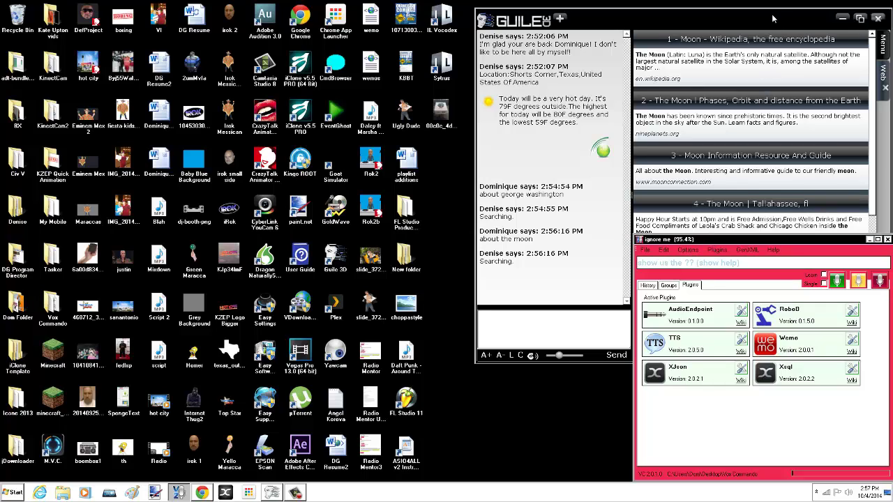
Step: Nudge the Guile window up-left and bring VoxCommando's six-plugin list back to the front
drag(774, 19, 773, 14)
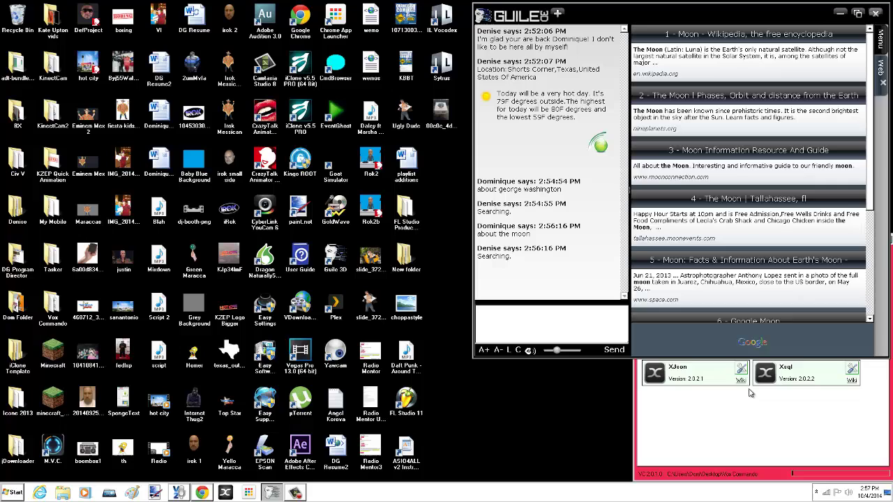
click(754, 424)
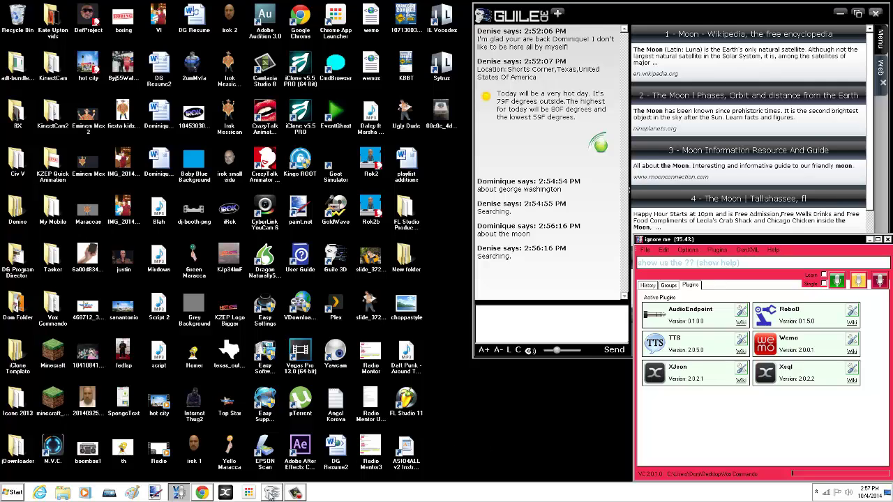
click(294, 494)
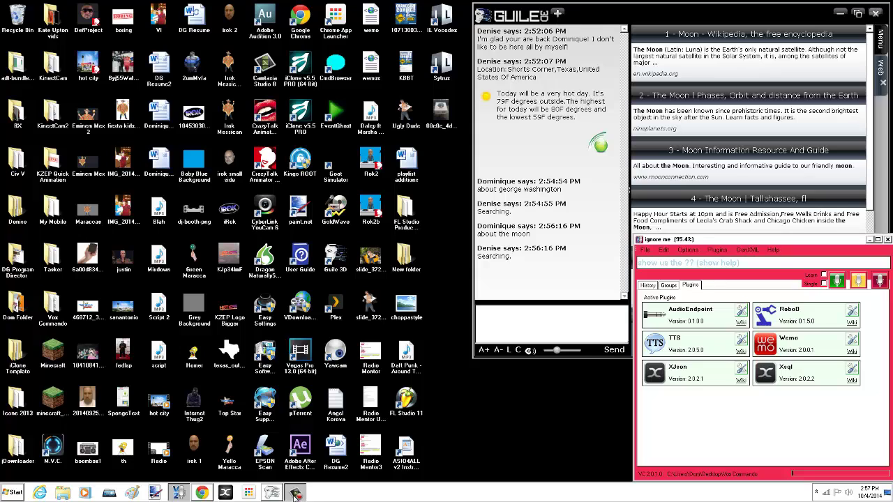